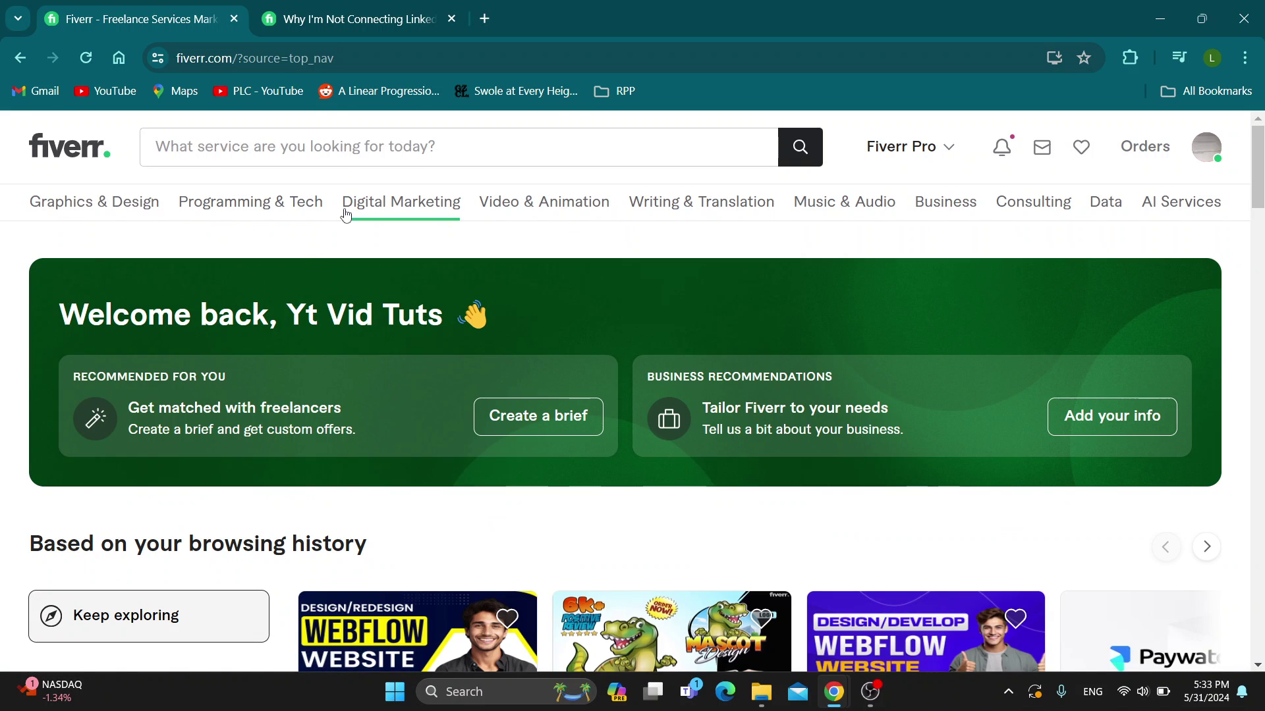
pyautogui.scroll(-2, 248, 448)
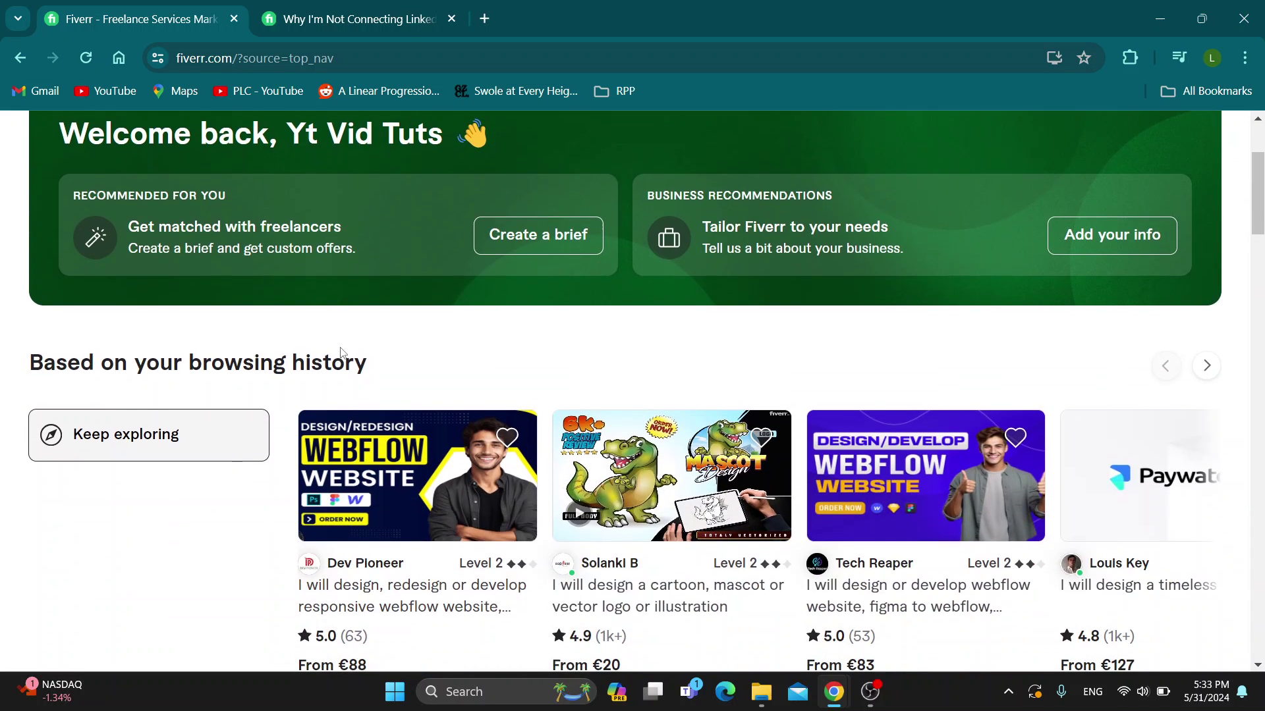
pyautogui.scroll(2, 296, 415)
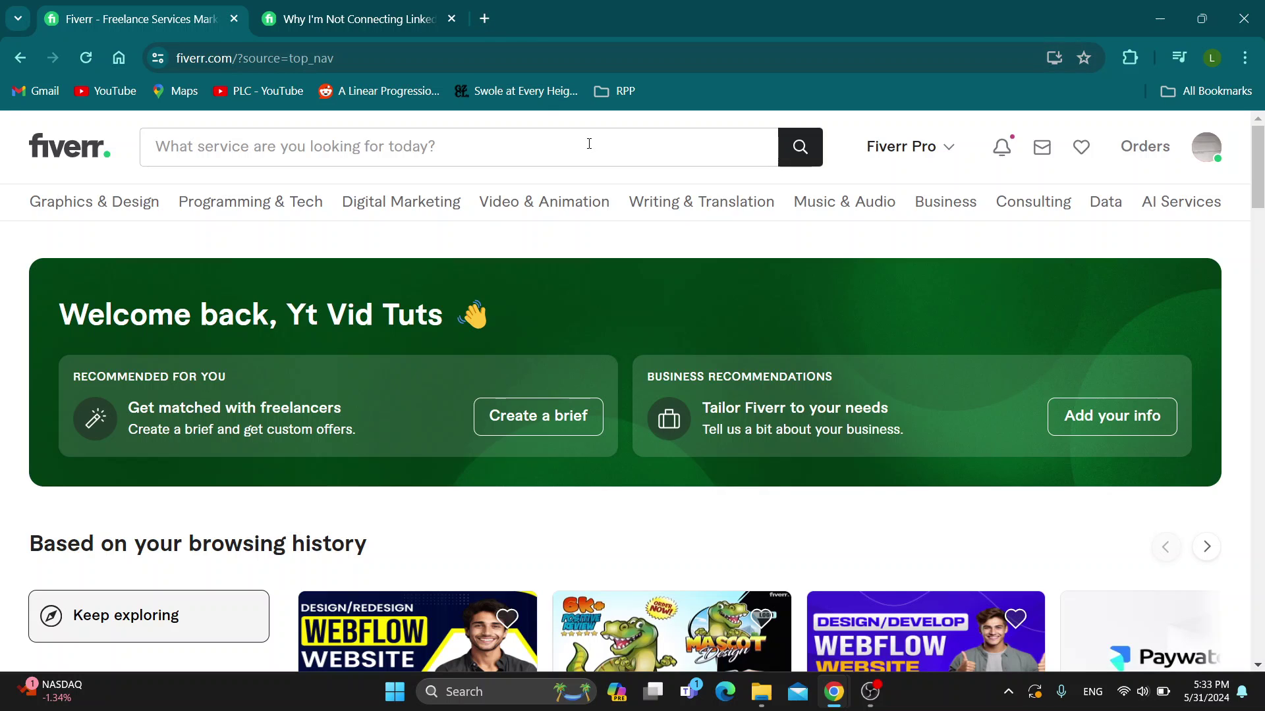
pyautogui.click(398, 8)
pyautogui.scroll(3, 533, 276)
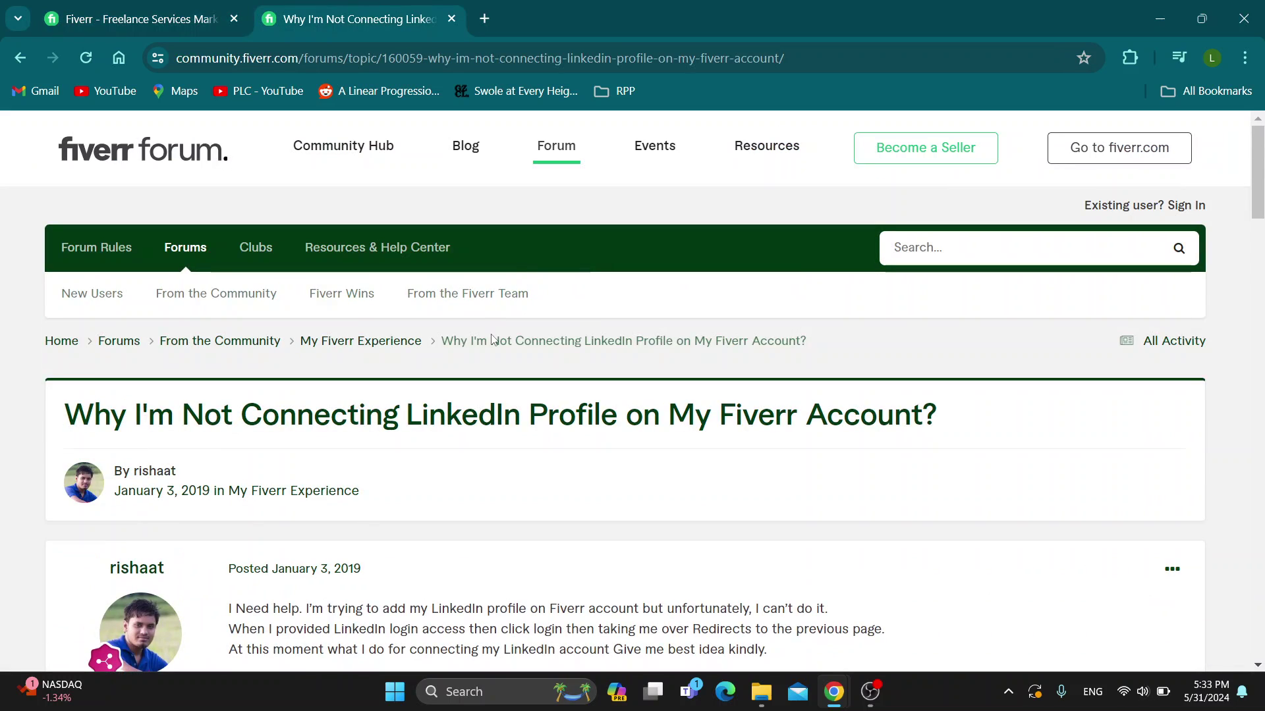
pyautogui.scroll(-1, 491, 339)
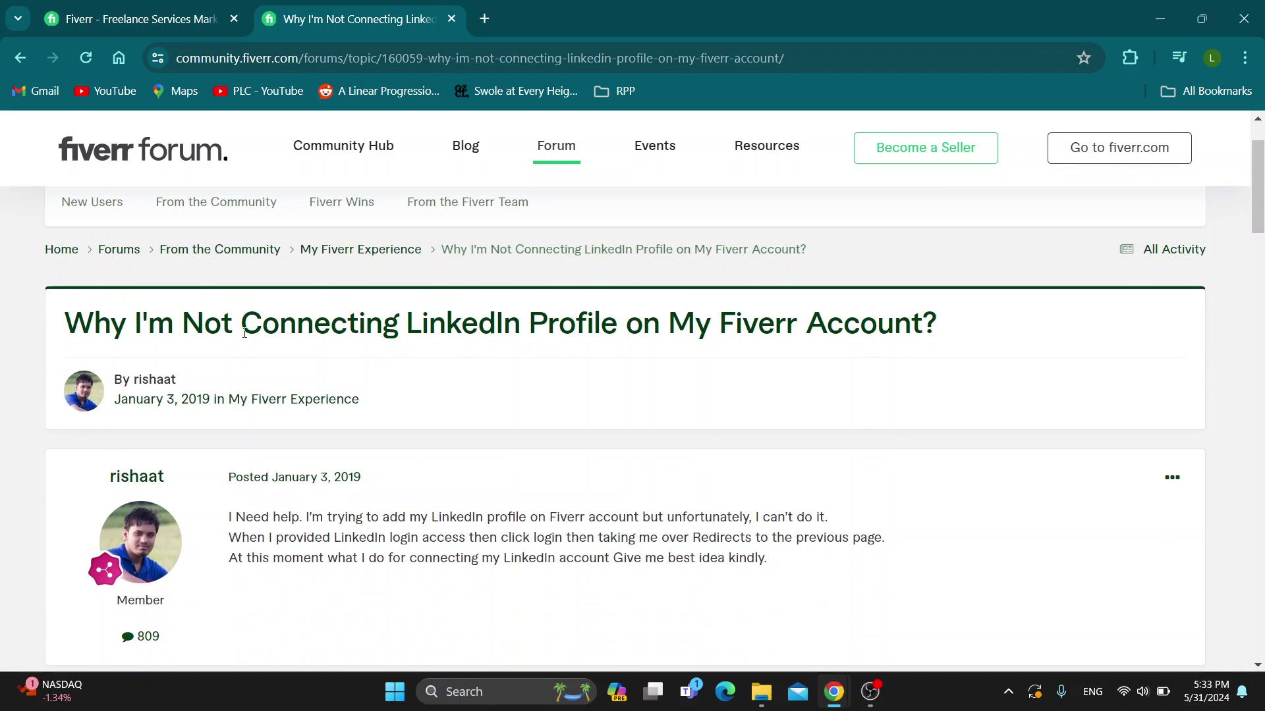
pyautogui.scroll(-1, 428, 371)
pyautogui.scroll(-2, 432, 366)
pyautogui.scroll(-1, 396, 377)
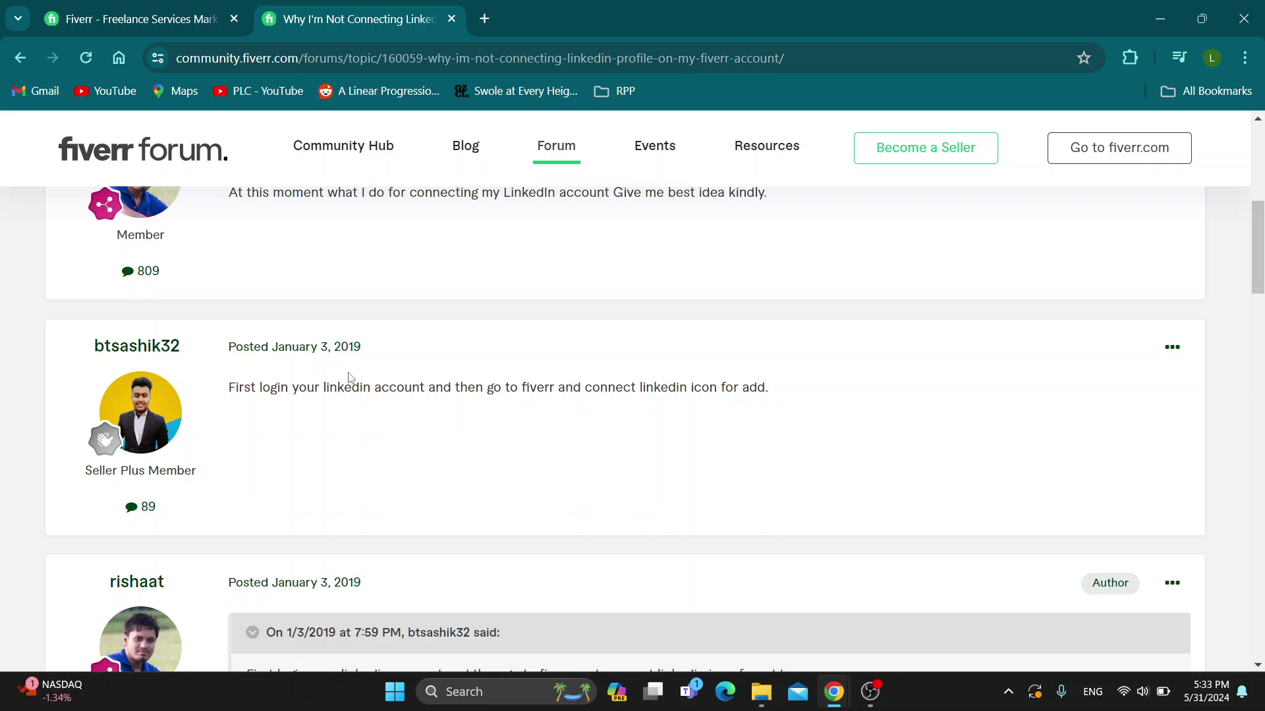
pyautogui.moveTo(229, 387); pyautogui.dragTo(274, 388)
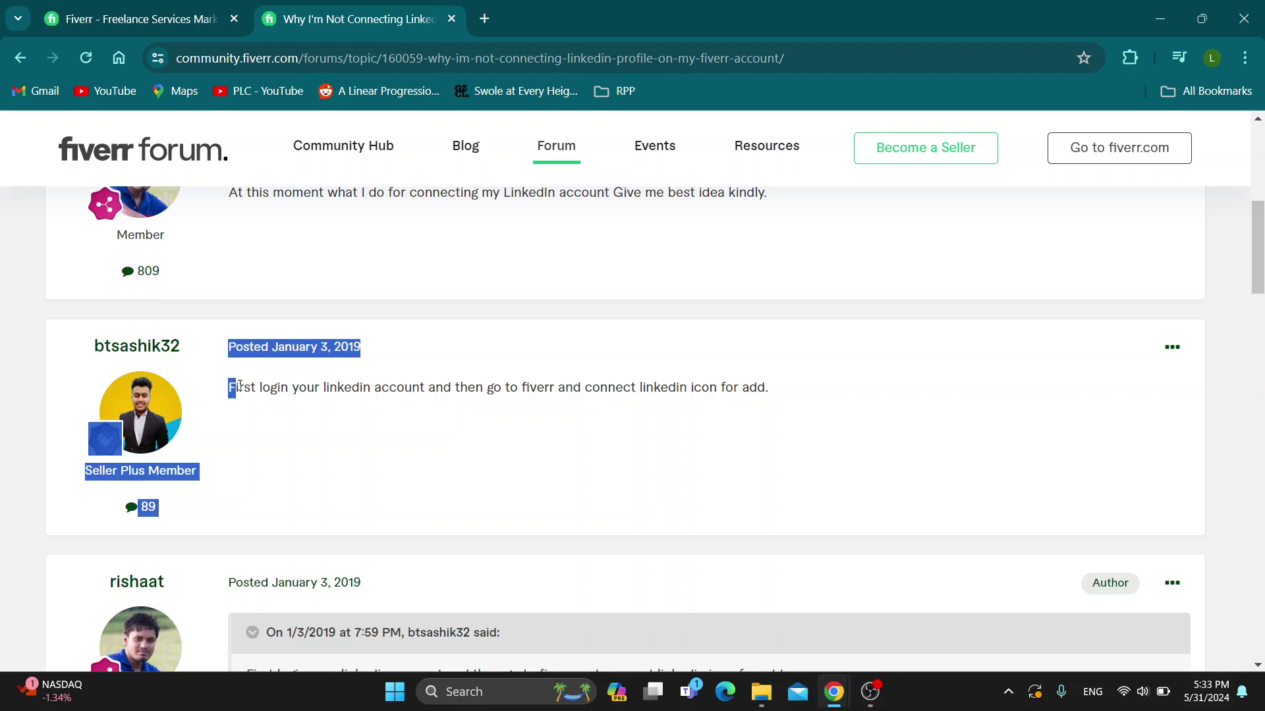
pyautogui.click(435, 380)
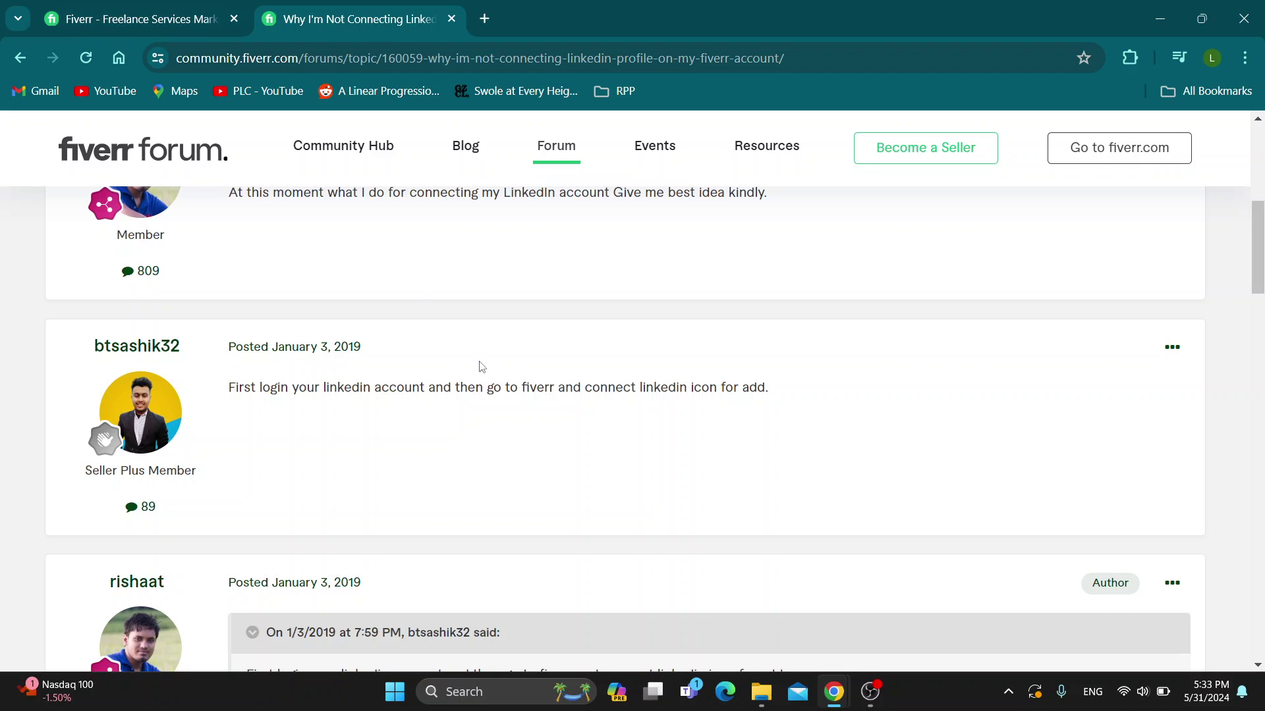
# Open the 'Work Your Way' Become a Seller page from the avatar menu, then return home
pyautogui.click(151, 11)
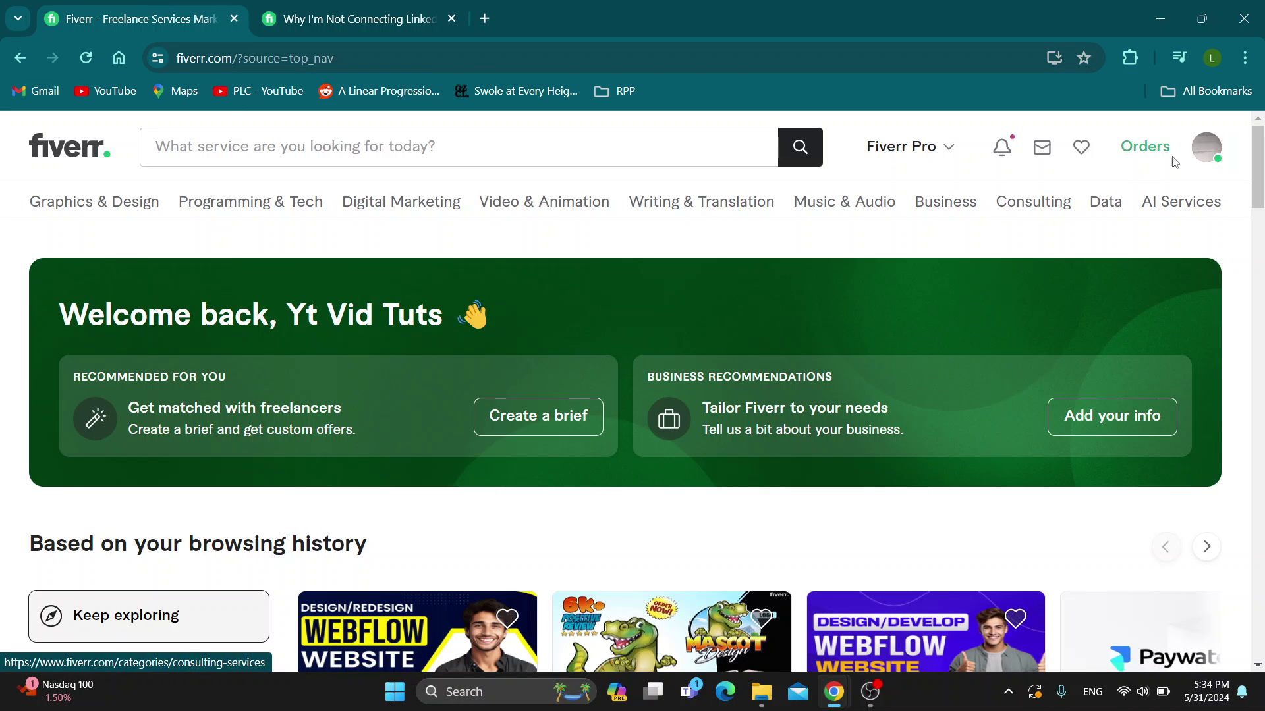
pyautogui.click(1203, 149)
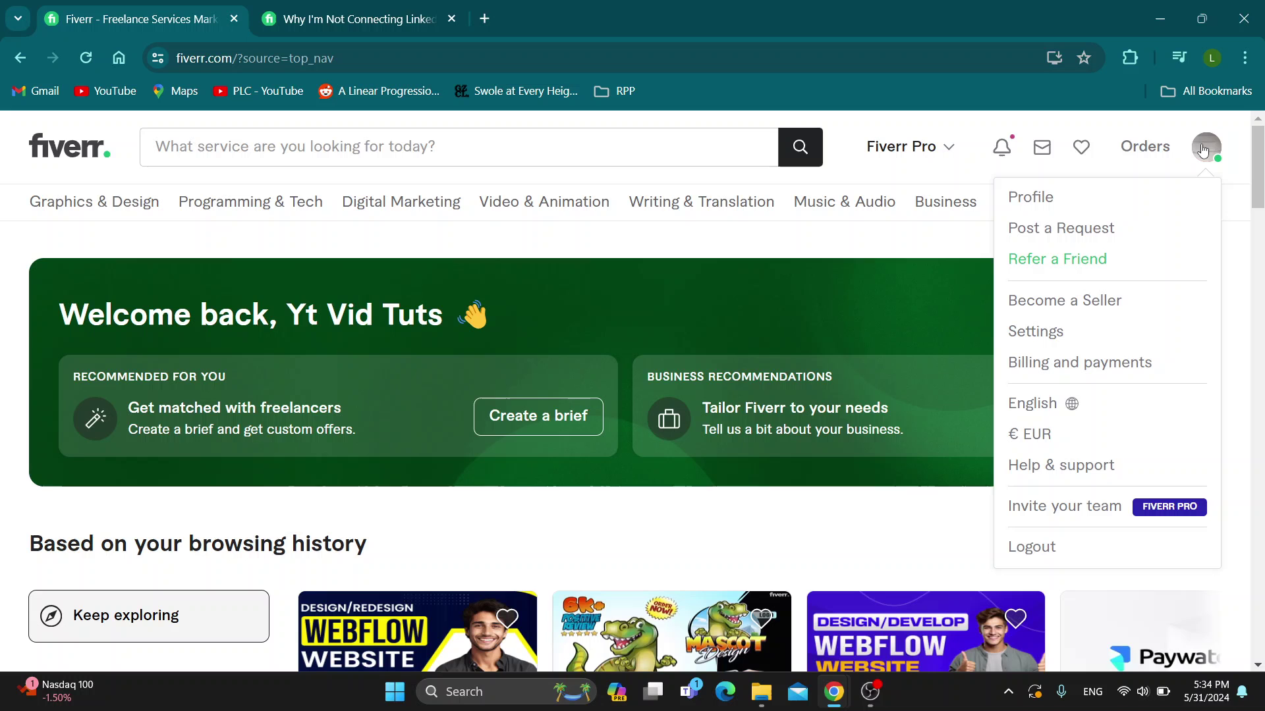
pyautogui.click(1055, 300)
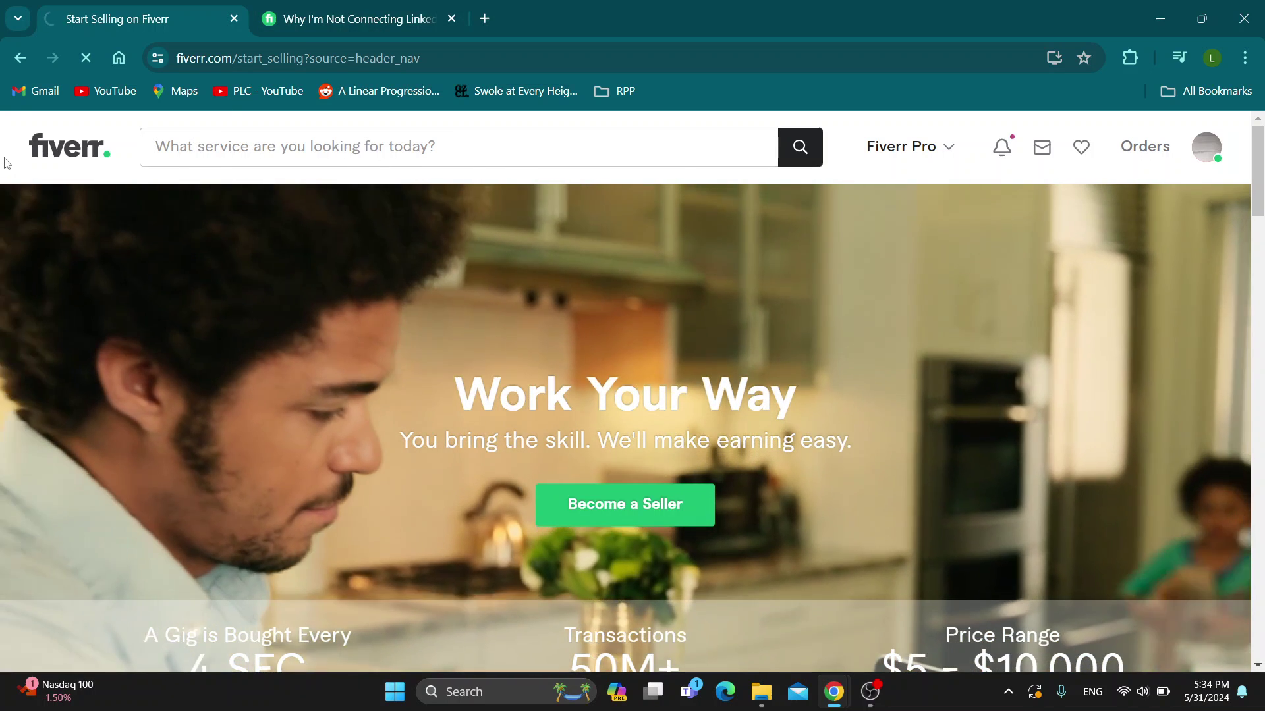
pyautogui.click(41, 157)
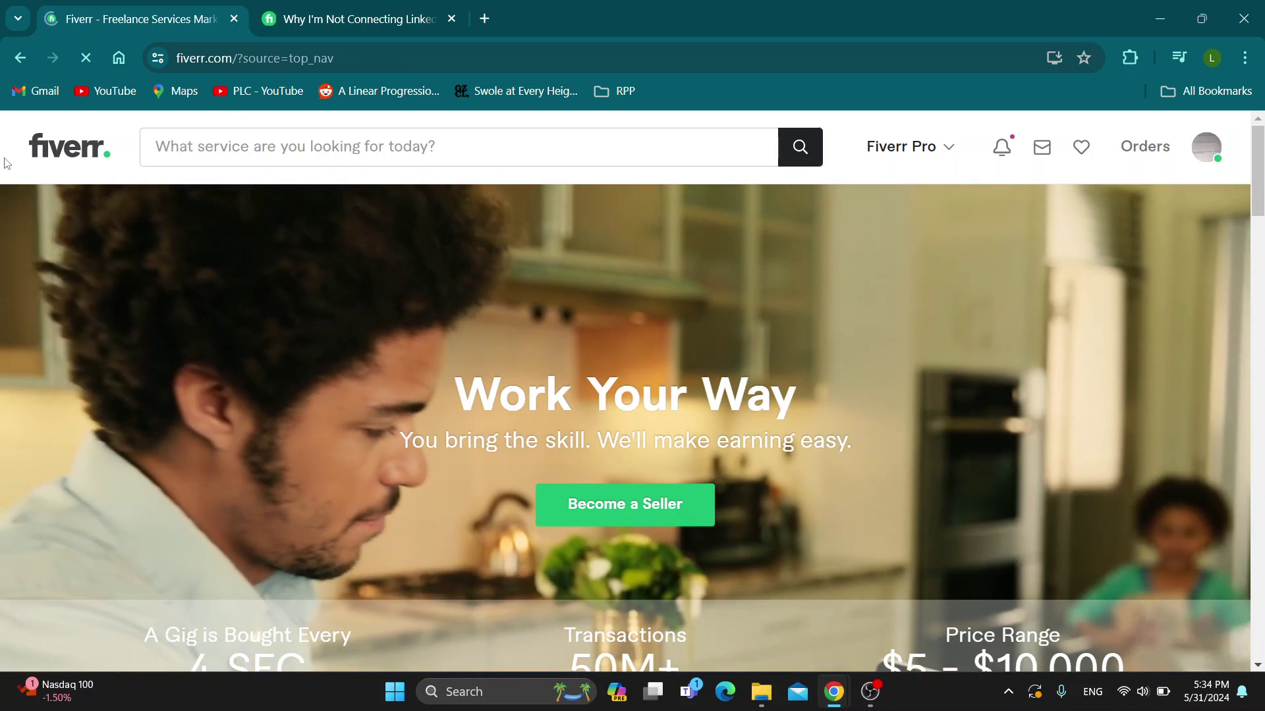